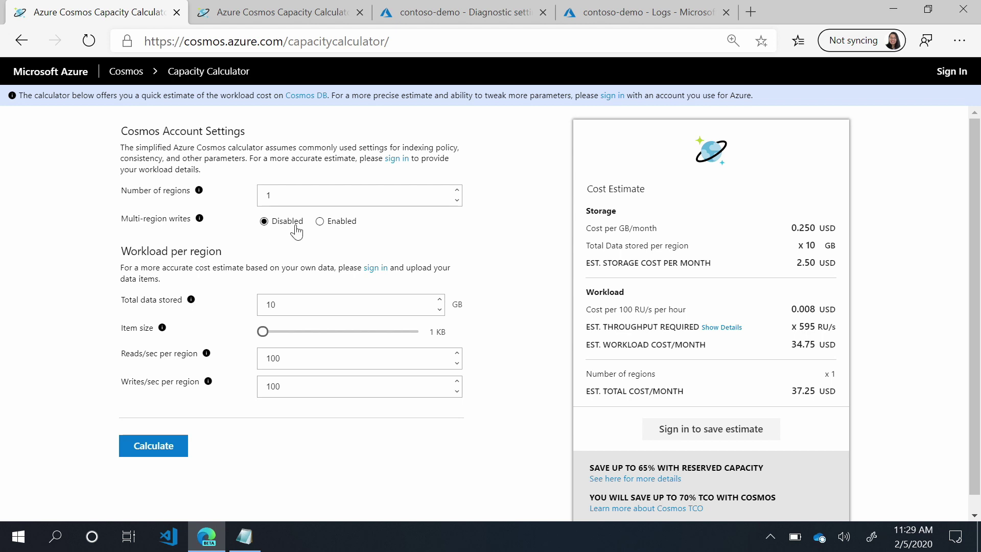
Step: Keep multi-region writes off, enter 50 GB stored and 1000 reads/sec, and recalculate to $99.82/month
click(324, 223)
click(281, 224)
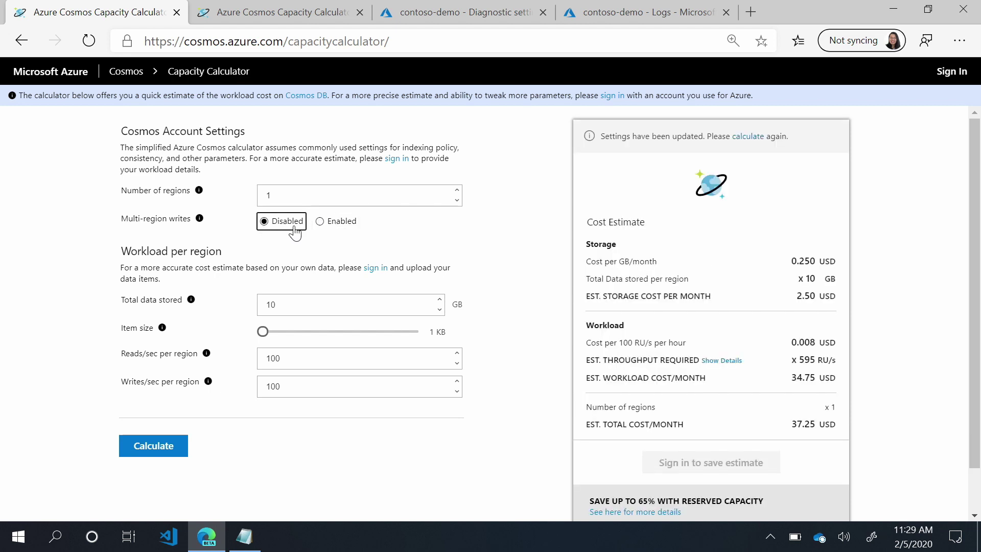
scroll(253, 267, down, 1)
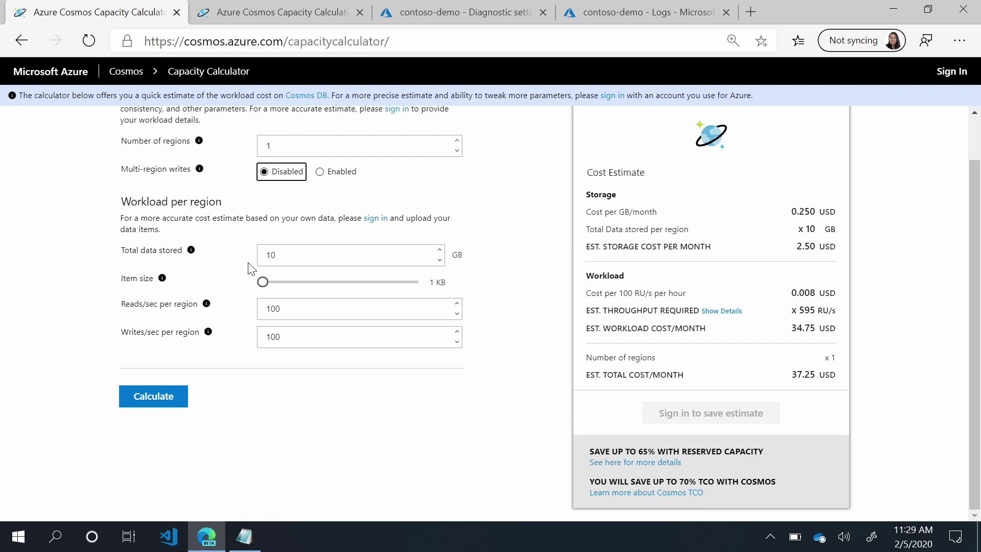
double_click(301, 256)
text(50)
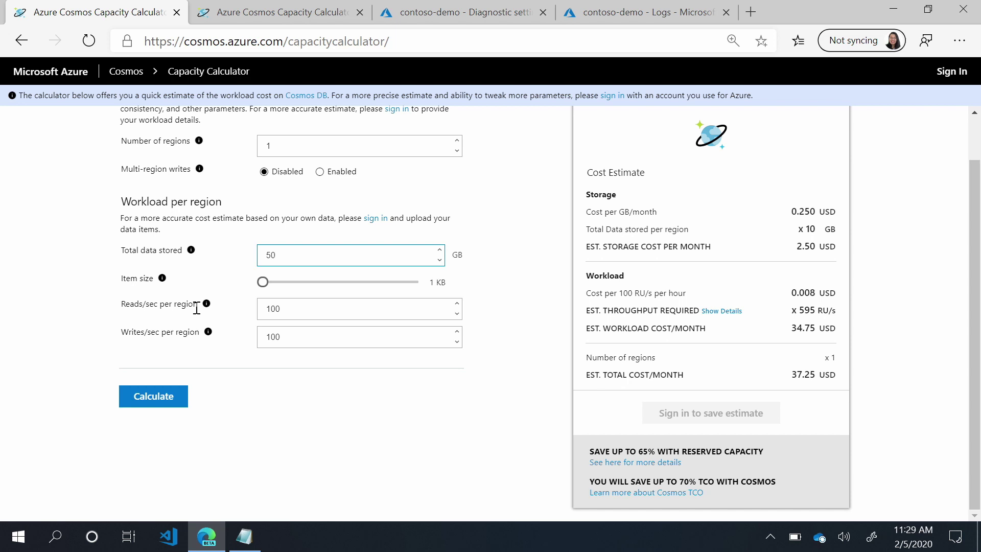
click(306, 311)
text(0)
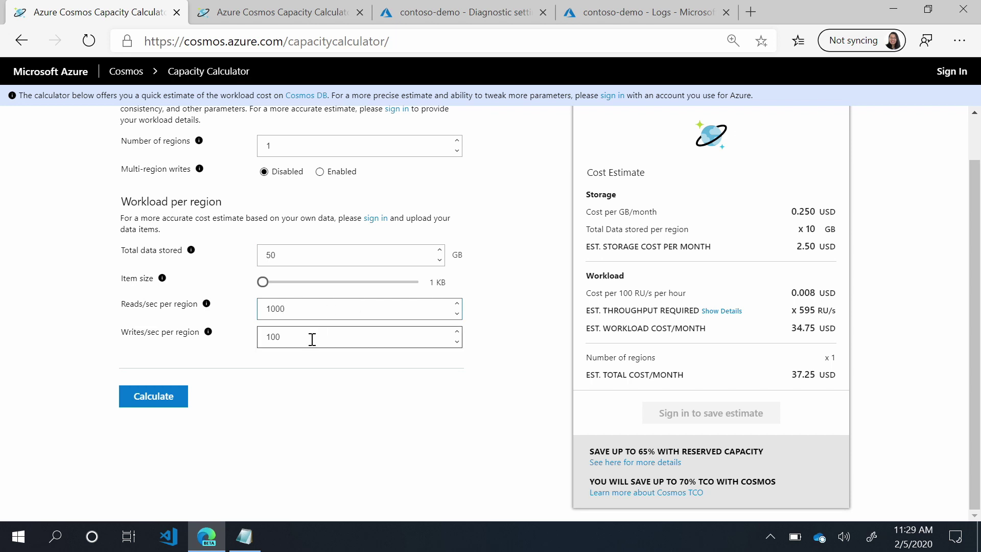
click(154, 396)
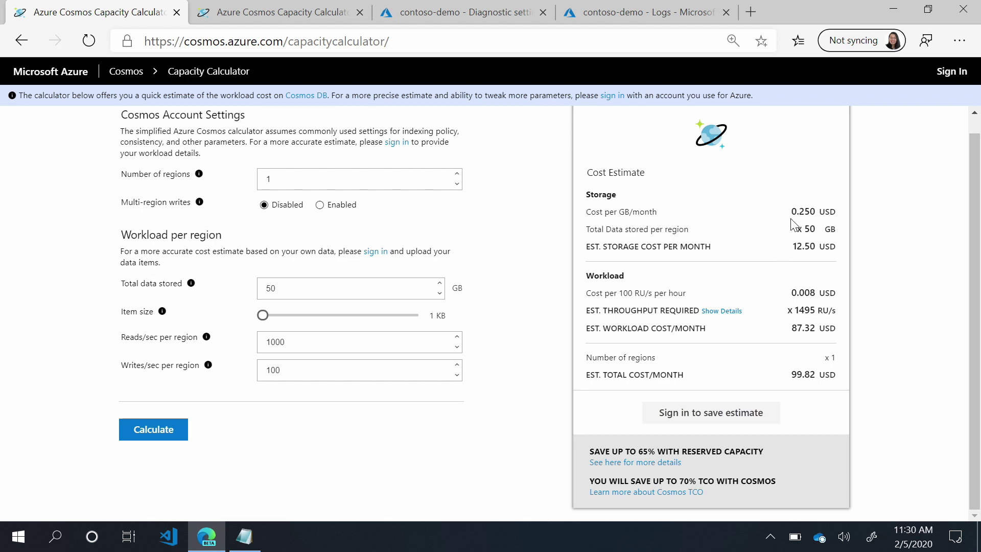
Step: Show the throughput breakdown: 1495 RU/s required, split into 1000 for reads and 495 for writes
drag(791, 222, 831, 247)
click(834, 247)
click(723, 312)
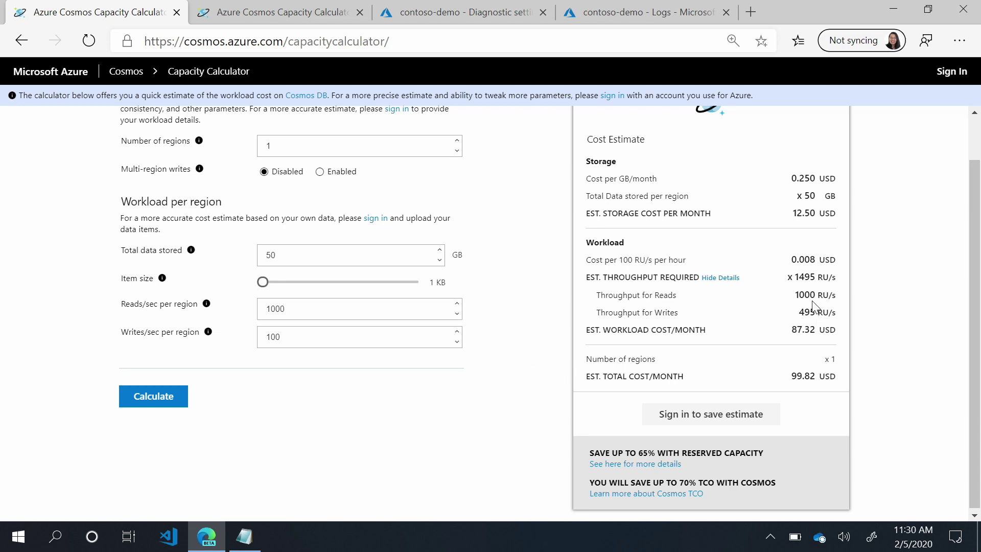
drag(793, 276, 837, 277)
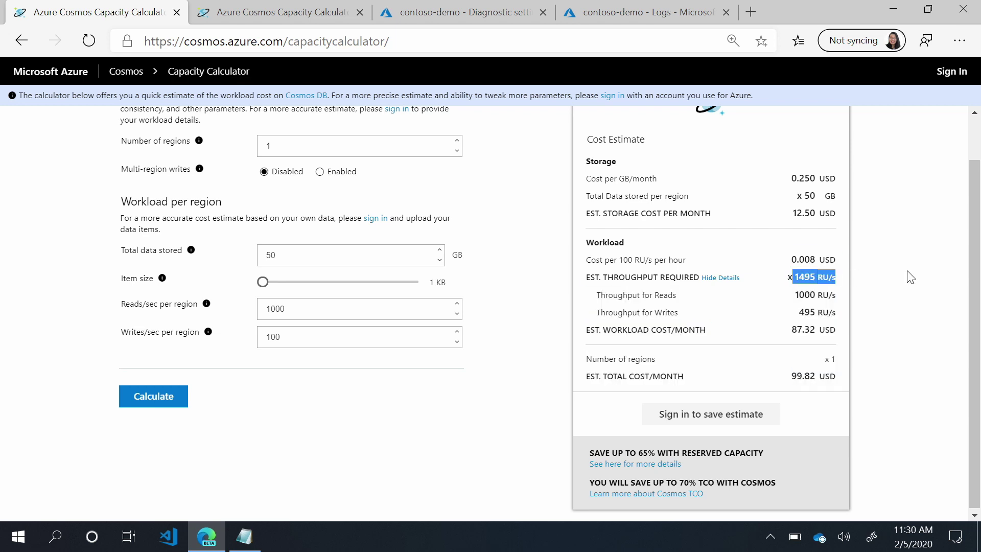
click(828, 372)
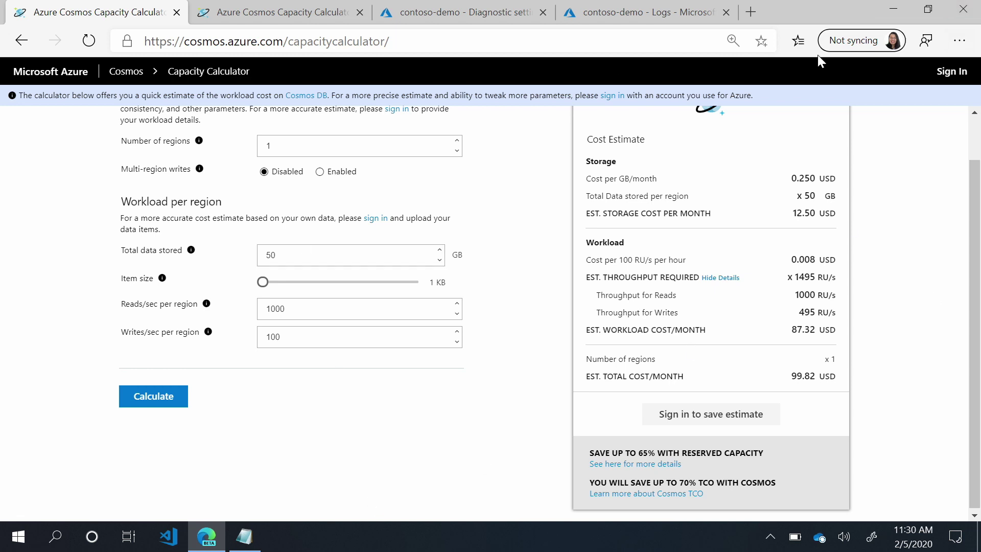
click(326, 6)
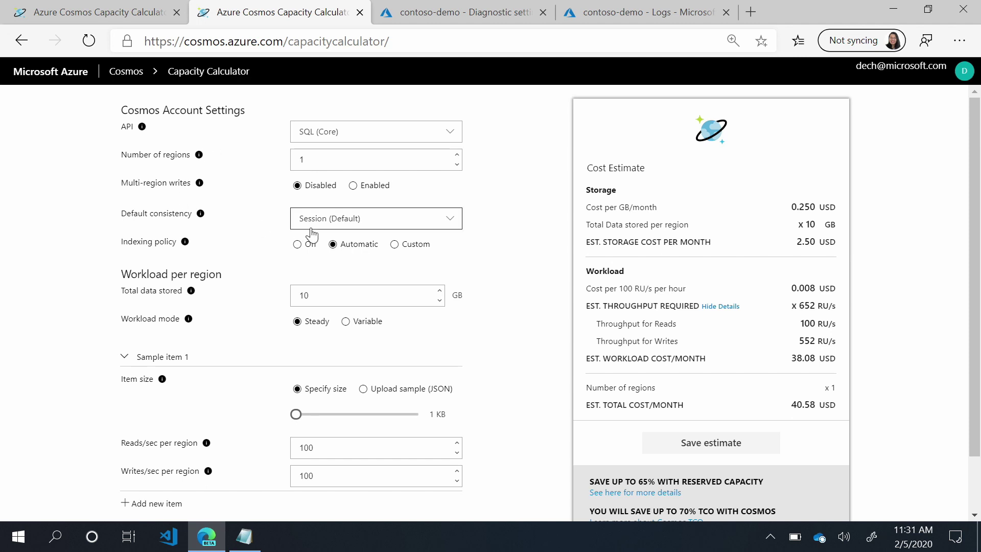
click(443, 218)
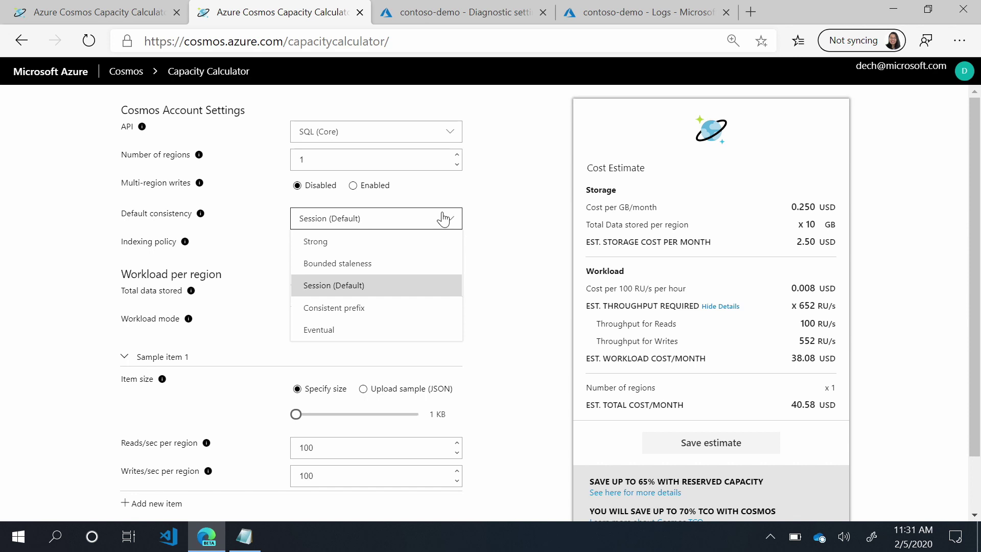
click(442, 218)
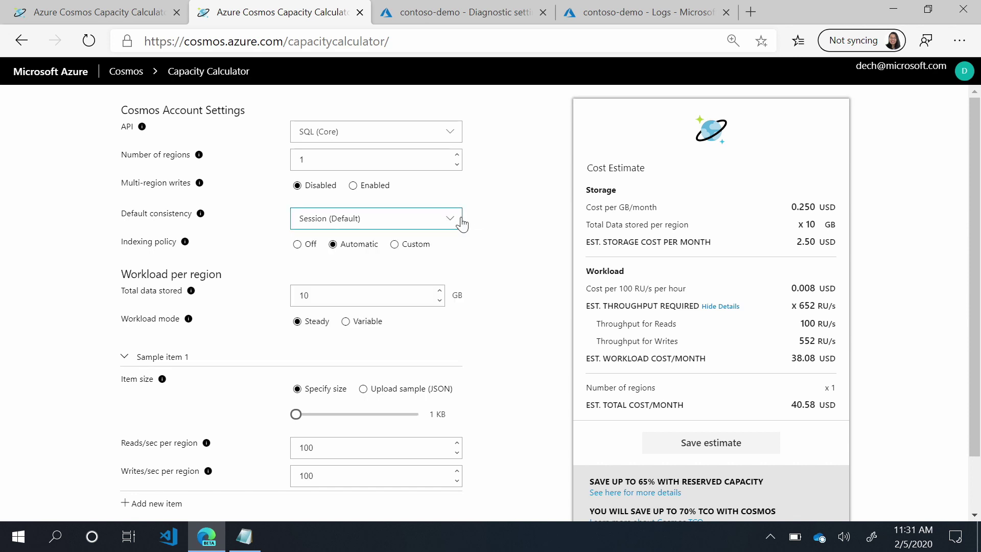
click(450, 222)
scroll(242, 322, down, 1)
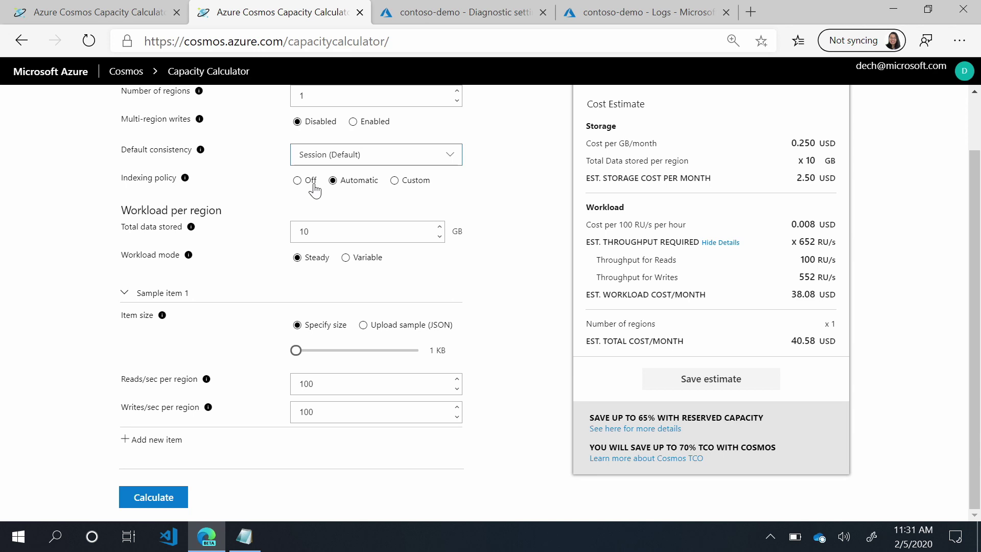
Step: Preview the Off and Custom indexing policies, keep Automatic, and switch item size to a JSON sample
click(297, 184)
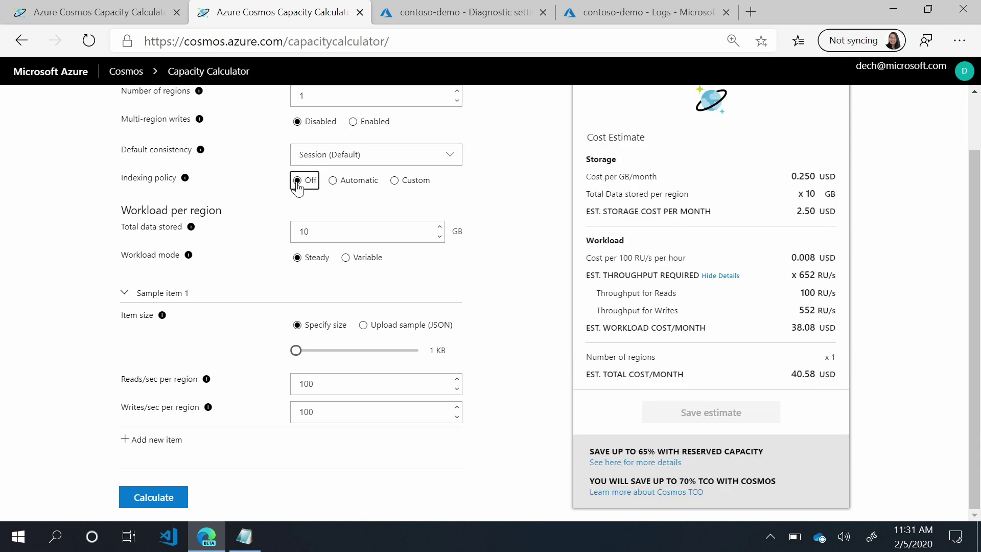
click(347, 186)
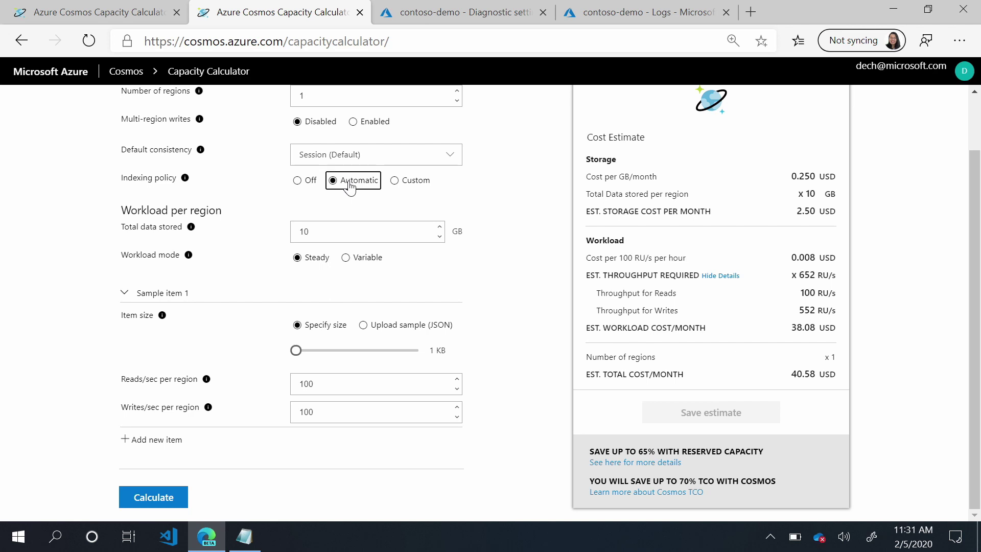
click(394, 180)
click(333, 181)
scroll(298, 322, up, 1)
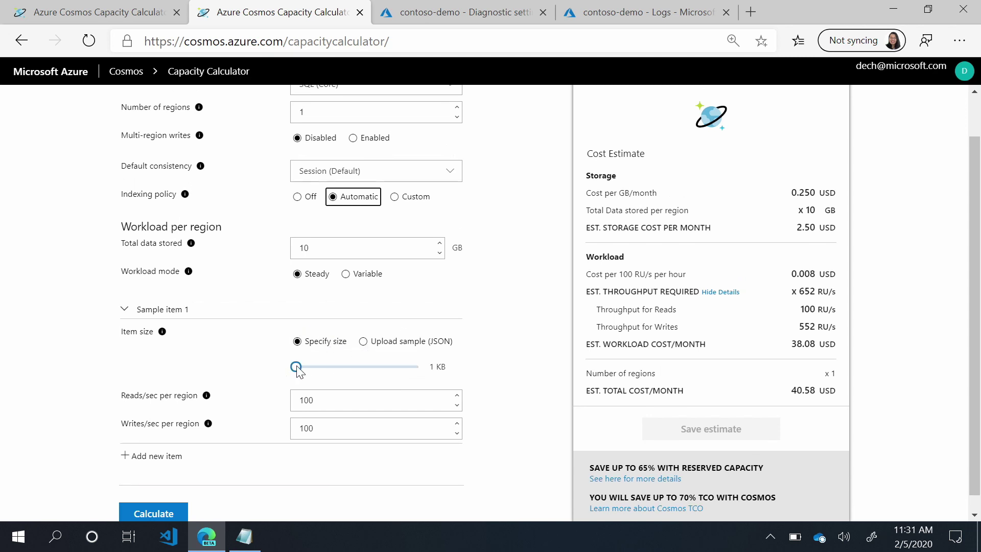
mouse_move(296, 366)
mouse_down()
mouse_move(431, 368)
mouse_move(296, 368)
mouse_up()
Step: Choose productReview.json as the uploaded sample item file
click(363, 341)
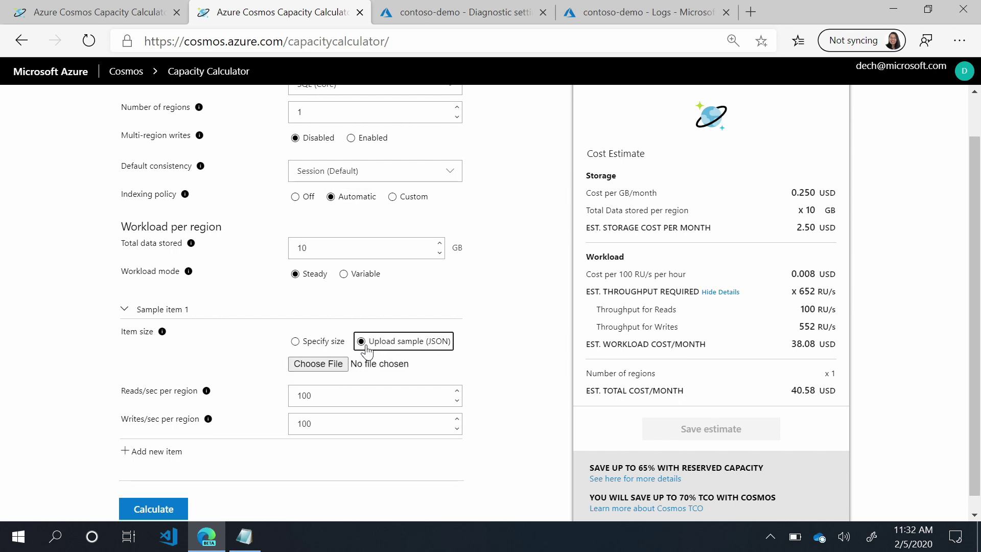
click(330, 368)
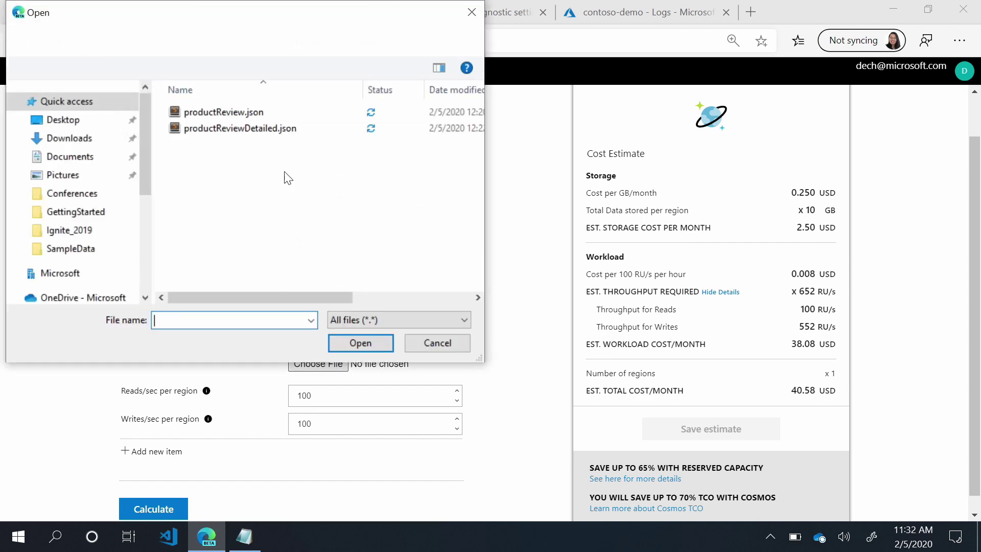
click(245, 113)
double_click(244, 110)
Step: Inspect the productReview.json document's properties in Notepad, then minimize Notepad
click(244, 536)
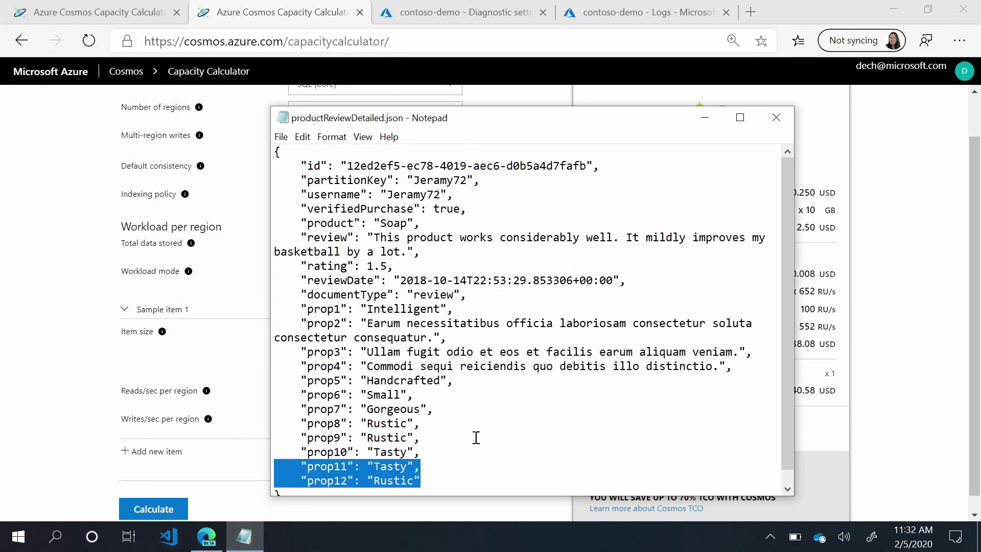
drag(514, 482, 290, 147)
click(714, 330)
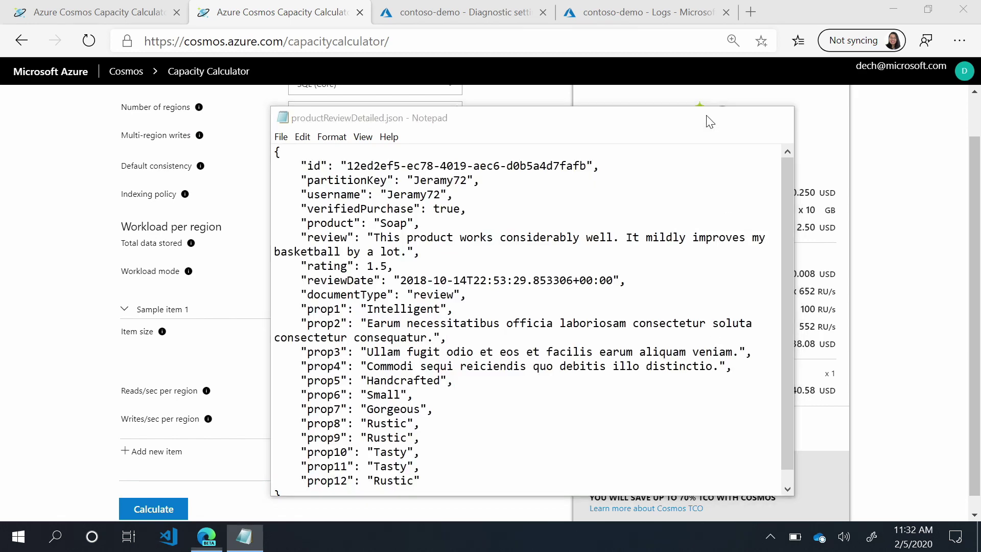
click(704, 117)
mouse_move(374, 395)
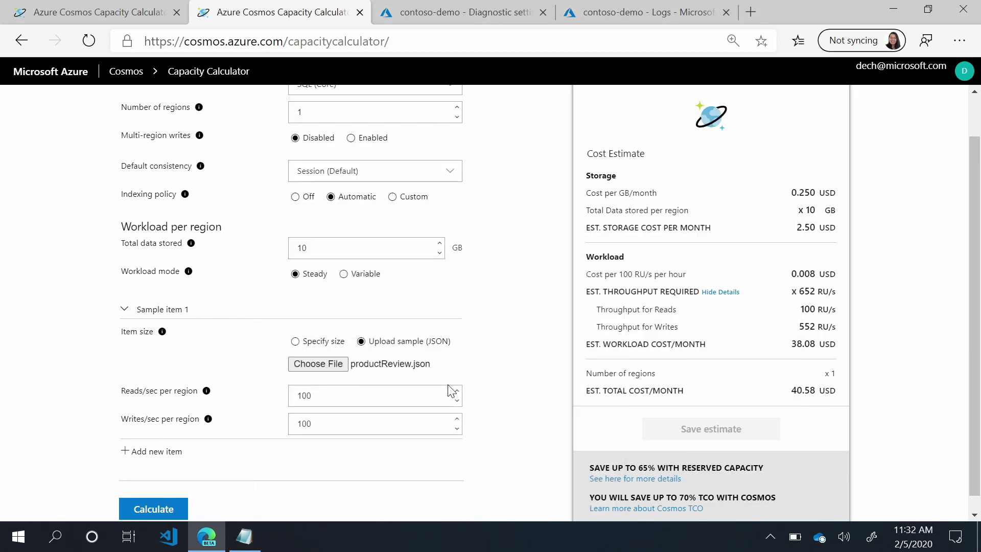
click(343, 406)
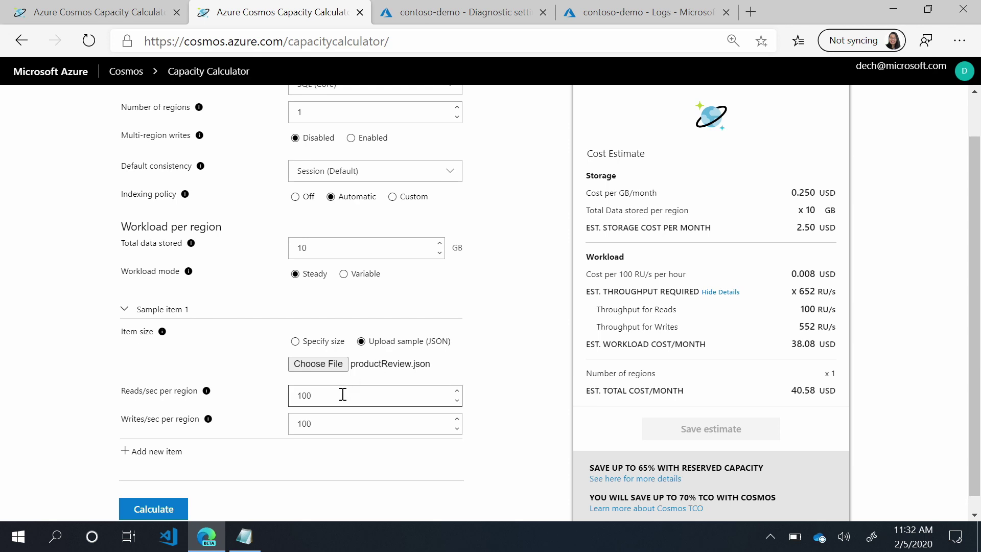
Step: Recalculate with 1000 reads/sec and the JSON sample, showing the 1800 RU/s breakdown and $107.63/month
click(343, 395)
text(0)
click(170, 510)
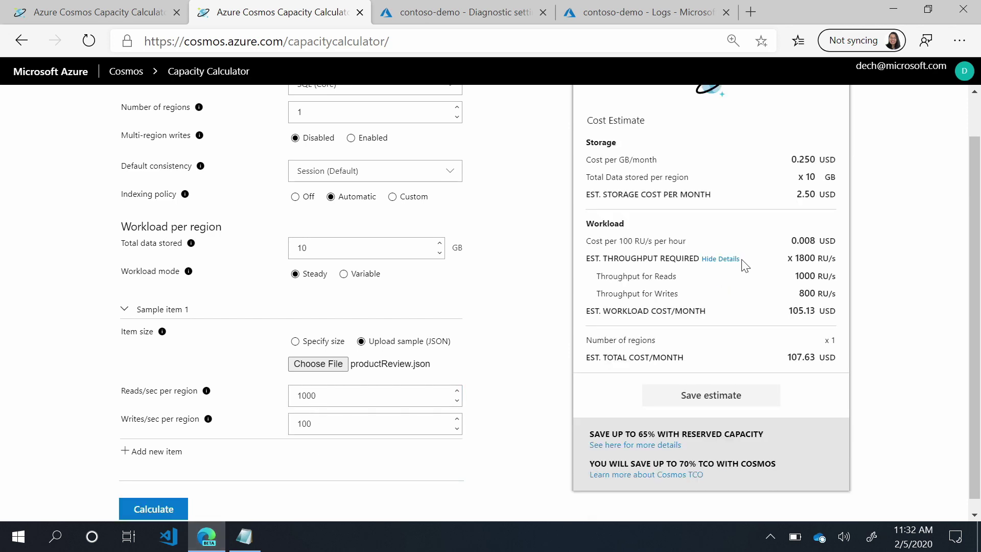
click(712, 262)
drag(796, 277, 862, 284)
click(864, 282)
Step: Set Workload mode to Variable, revealing 26% time at peak and separate peak/off-peak rates
click(371, 281)
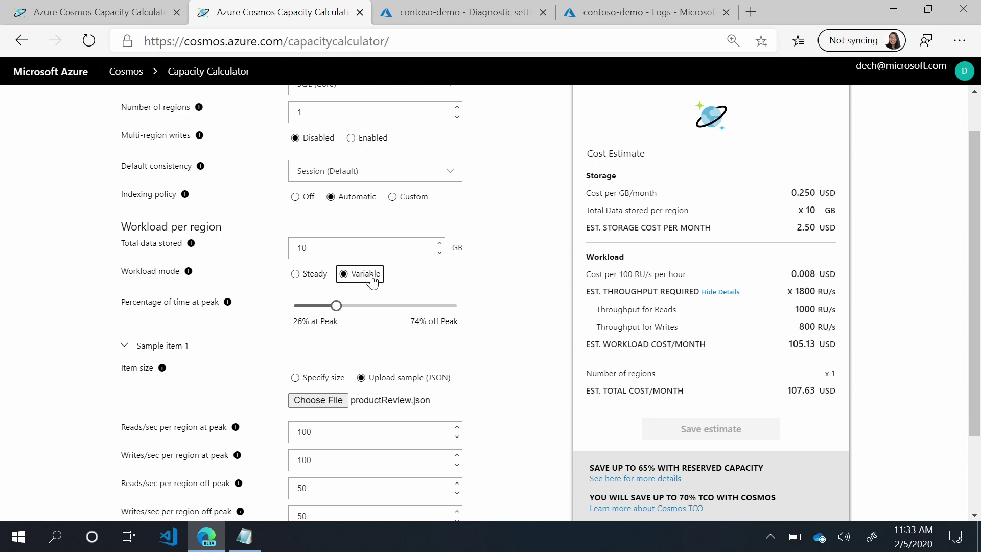
key(super)
key(super)
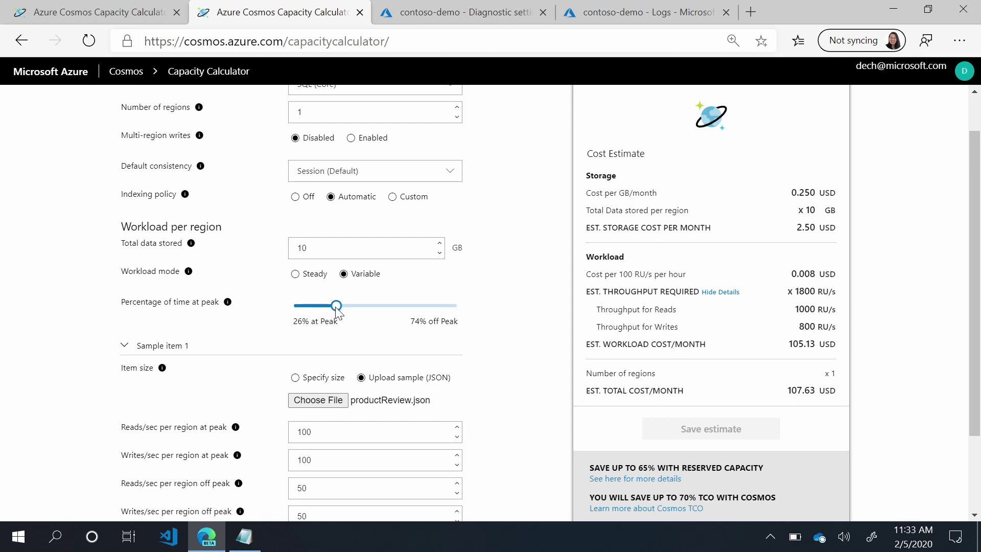
Step: Set 25% time at peak, 1000 reads and 500 writes at peak, and 10 each off peak
drag(341, 314, 334, 309)
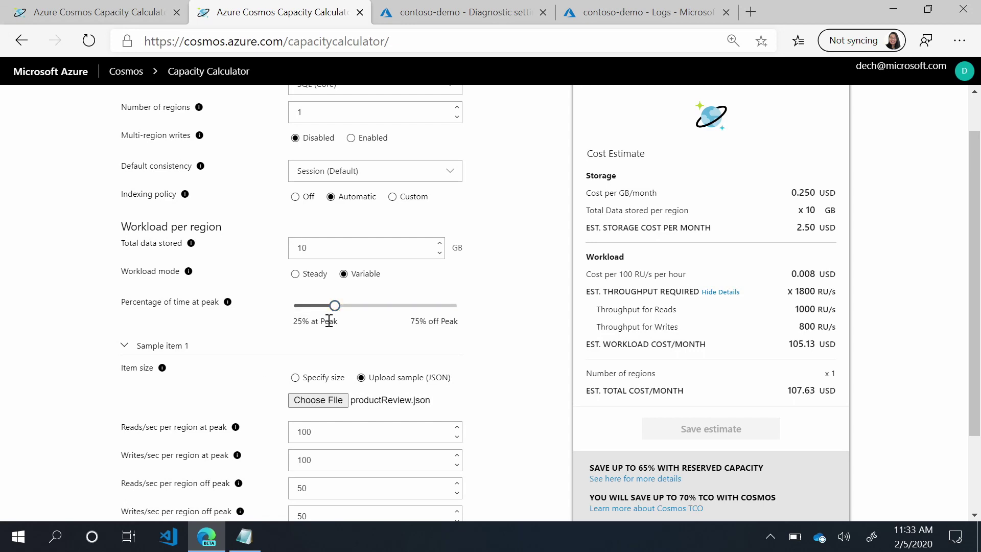
scroll(329, 320, down, 1)
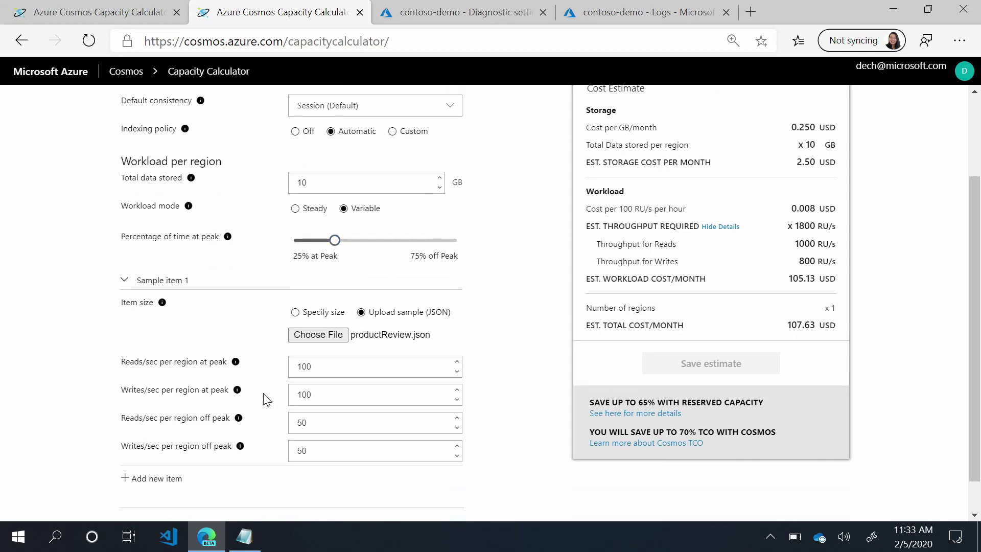
double_click(357, 367)
text(1000)
double_click(344, 394)
text(500)
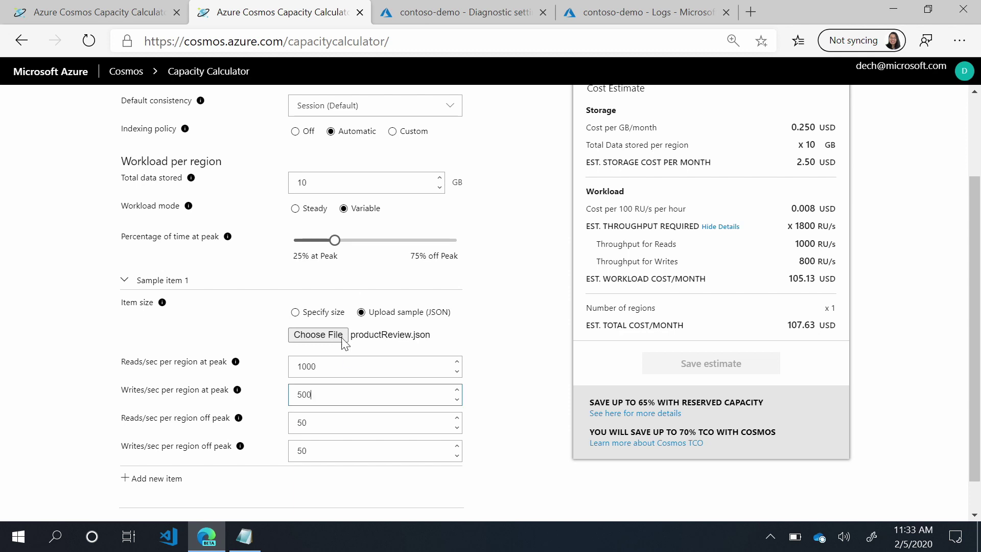
double_click(328, 423)
text(10)
double_click(312, 452)
text(10)
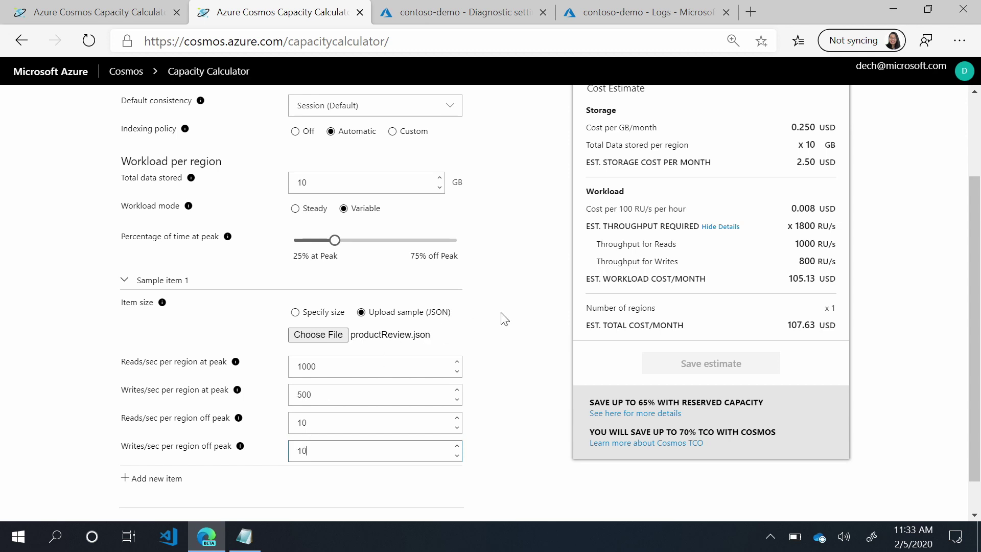
scroll(98, 426, down, 1)
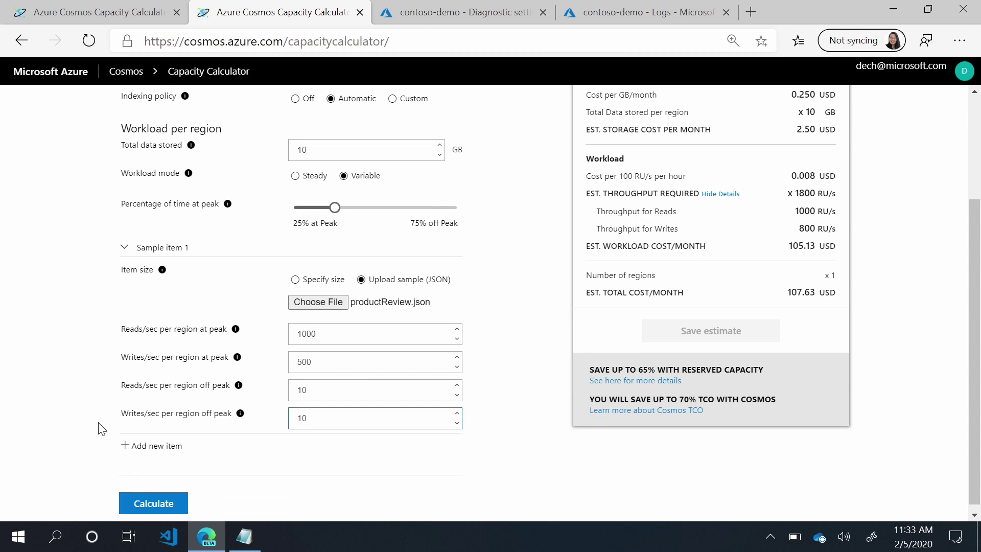
Step: Recalculate to $93.03/month (5000 RU/s peak, 400 off peak) and highlight the 69% savings
click(154, 502)
scroll(705, 207, up, 1)
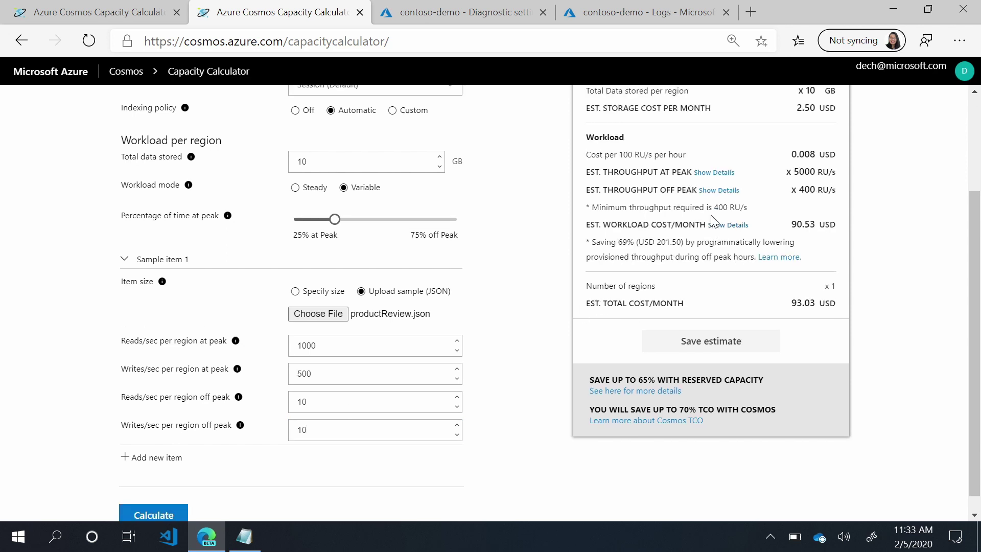
drag(587, 281, 796, 282)
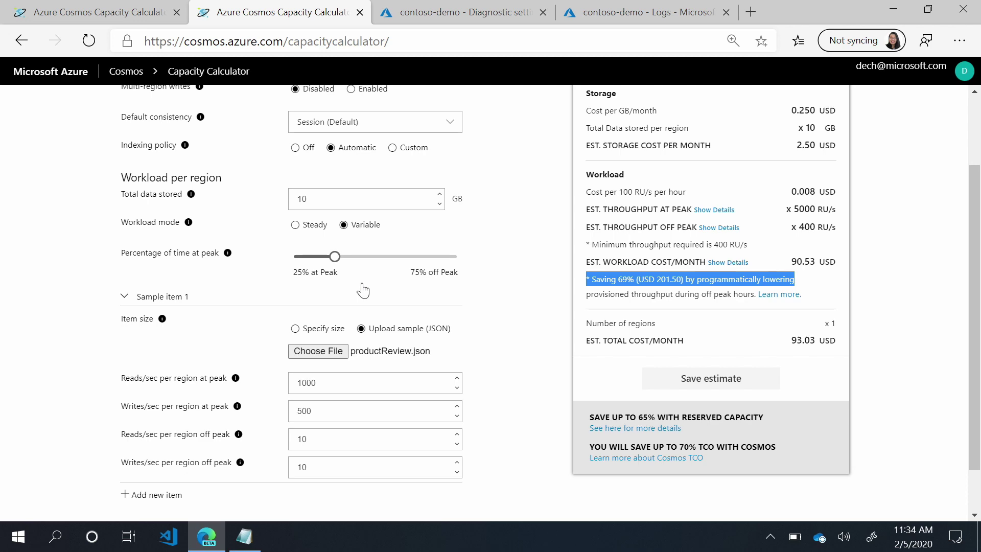
Step: Inspect contoso-demo's Log Analytics diagnostic setting, then view the RetailData RU/s Logs query
click(466, 6)
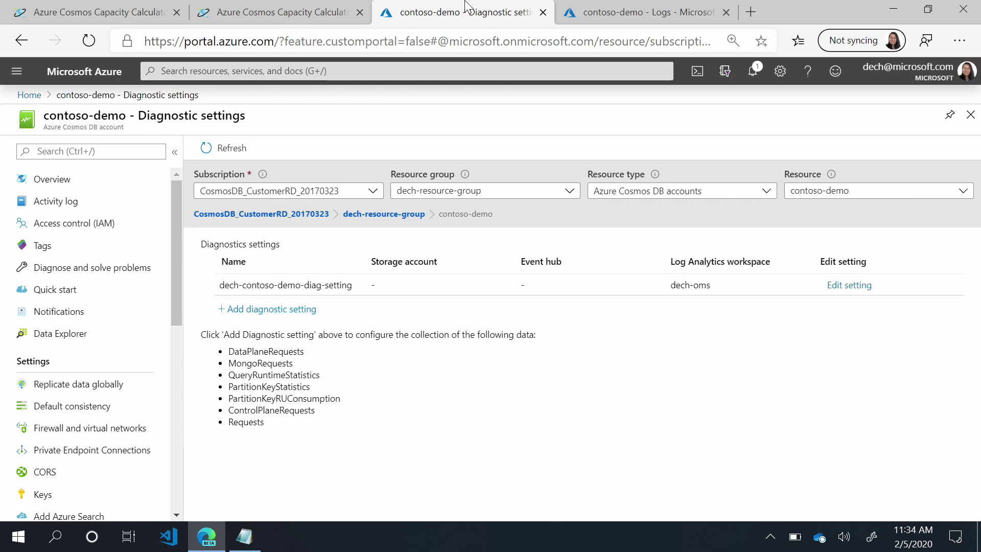
scroll(126, 425, down, 3)
scroll(126, 426, down, 4)
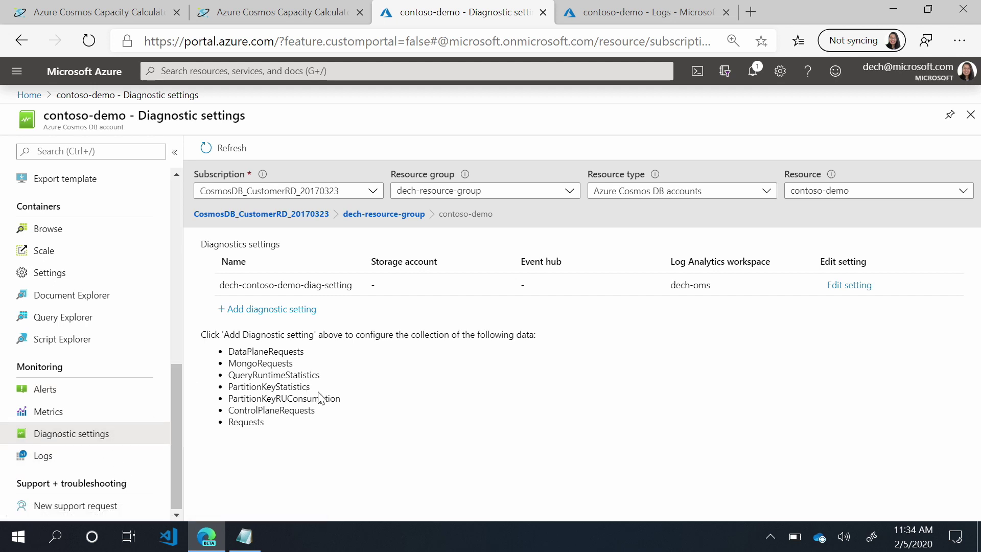
click(845, 284)
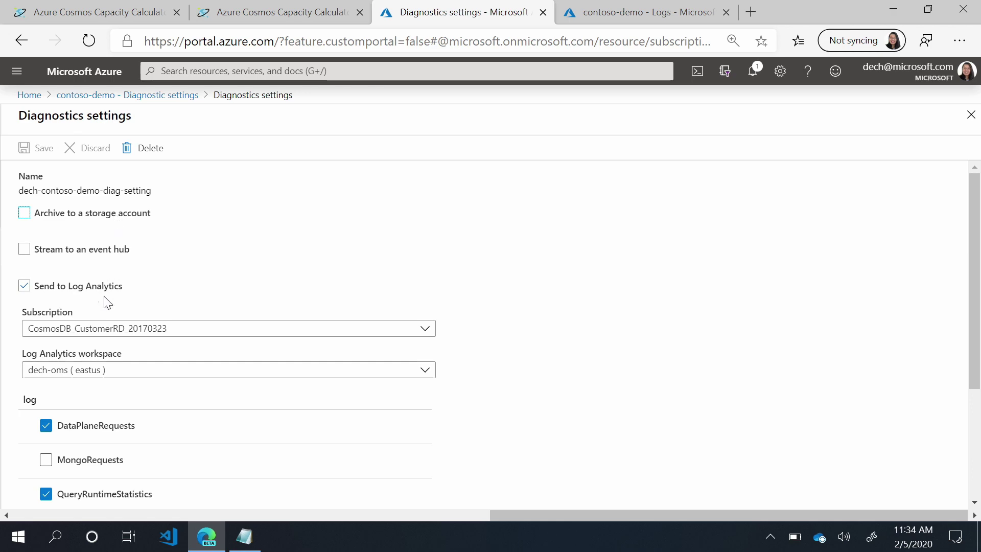
click(633, 10)
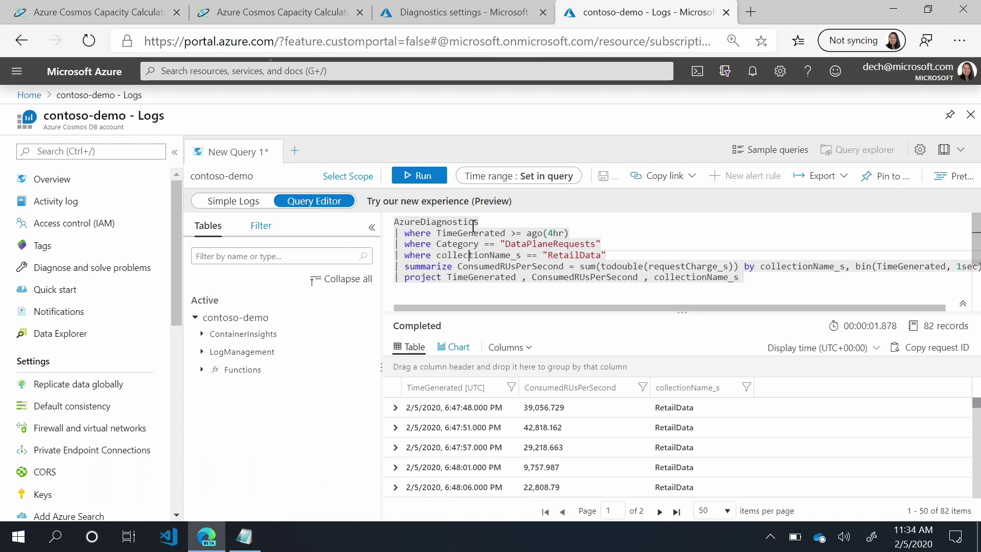
triple_click(549, 254)
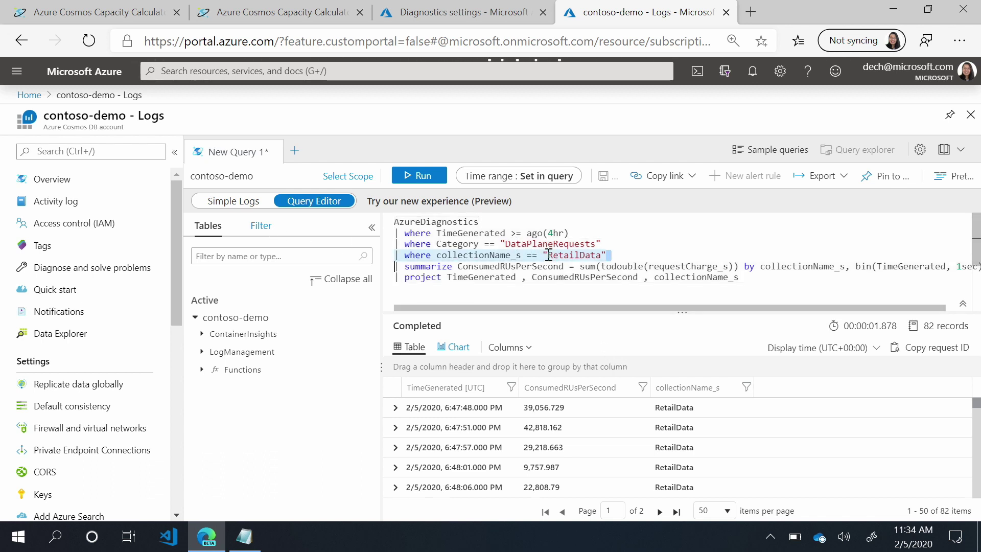
click(549, 254)
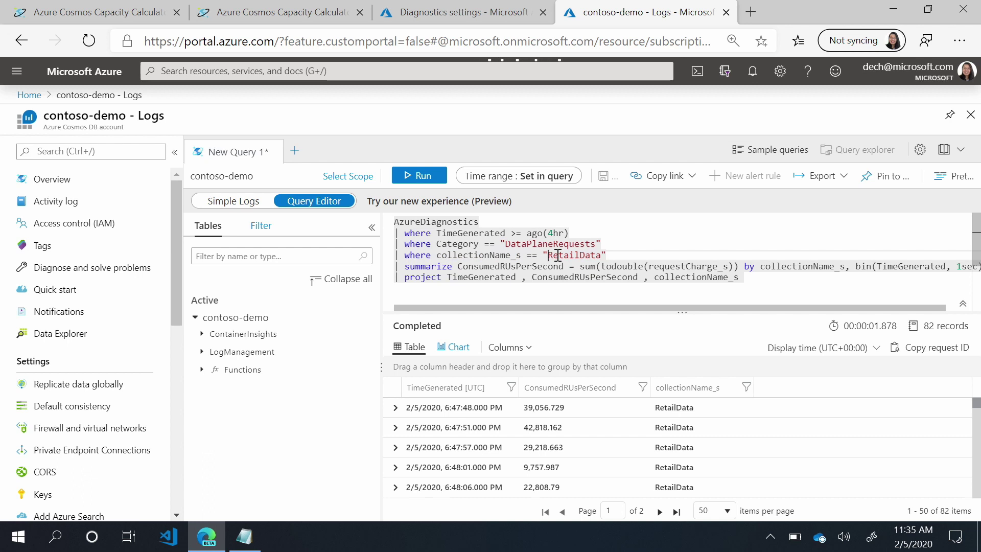
click(539, 277)
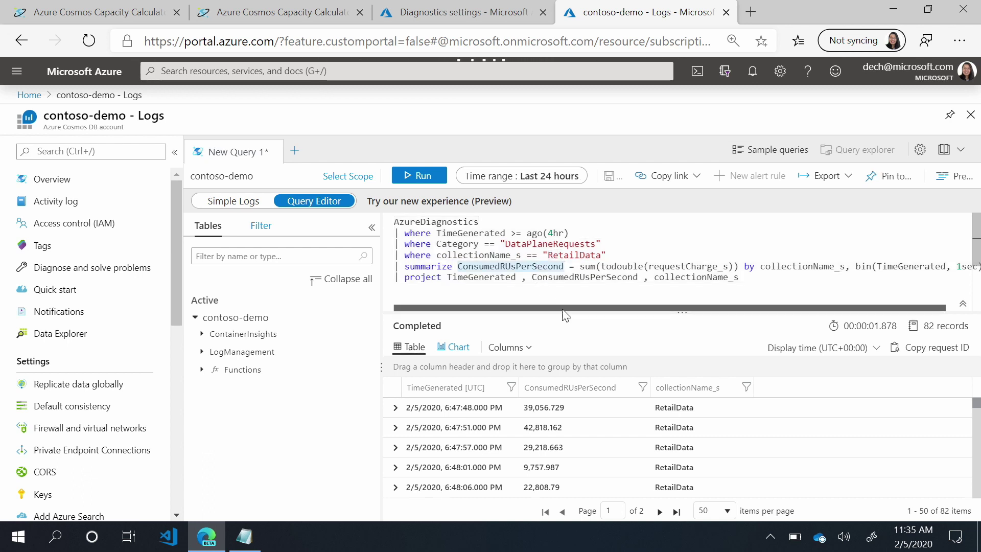
drag(564, 311, 591, 311)
drag(619, 266, 713, 258)
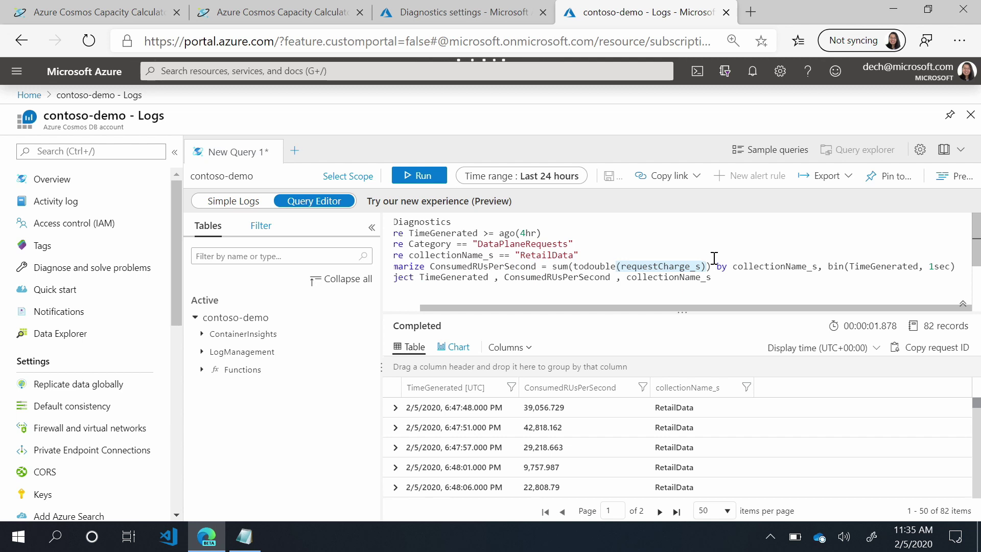
double_click(940, 267)
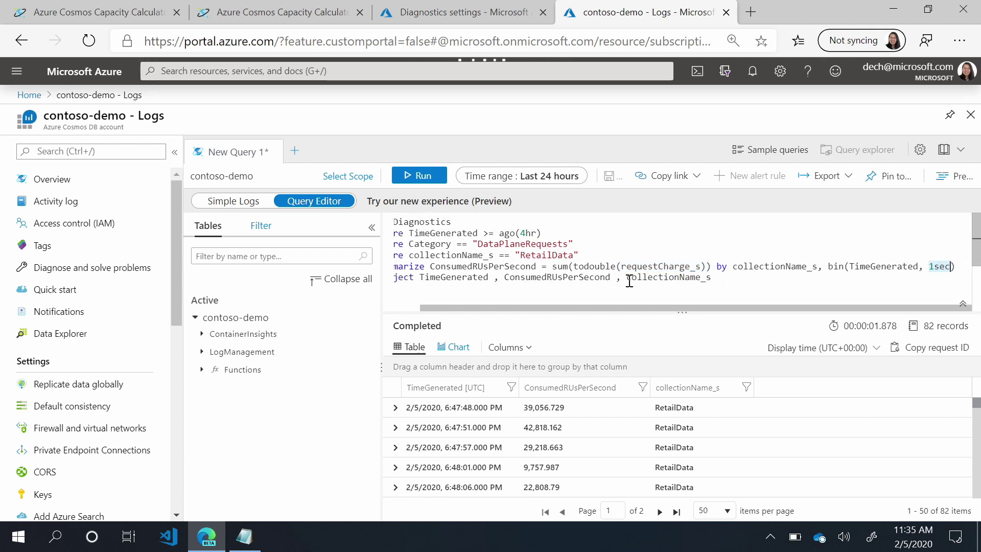
drag(613, 306, 438, 225)
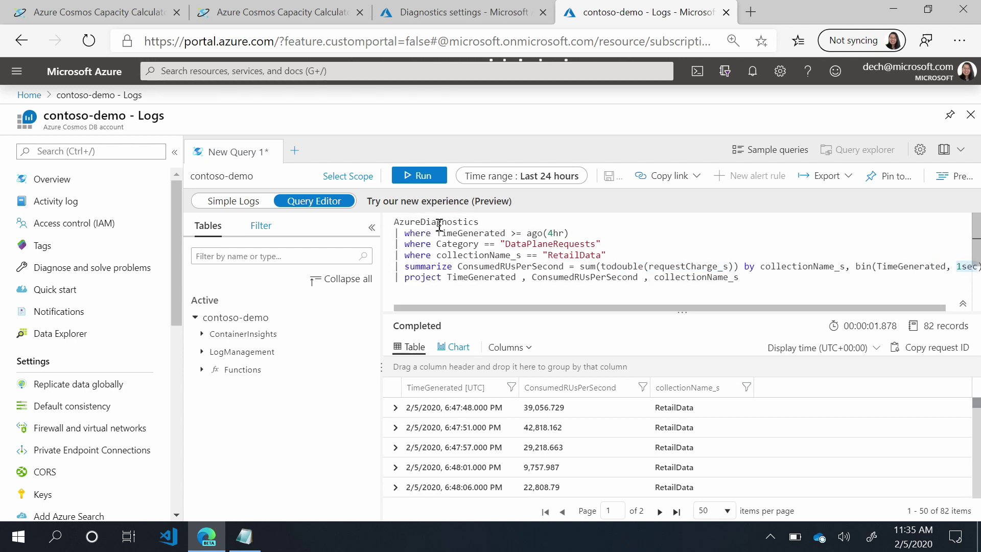
Step: Rerun the RetailData RU consumption query after a syntax error, returning 119 records
click(424, 175)
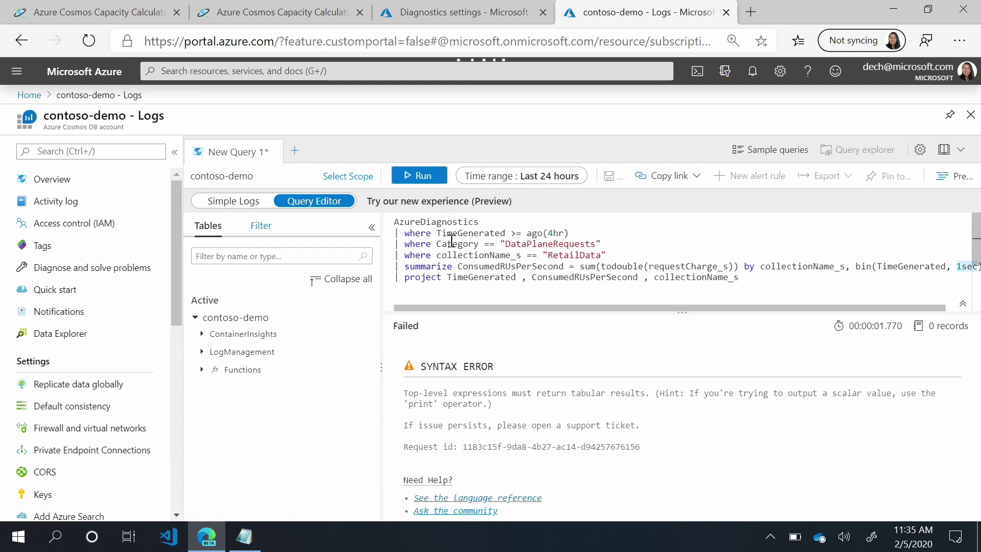
click(427, 181)
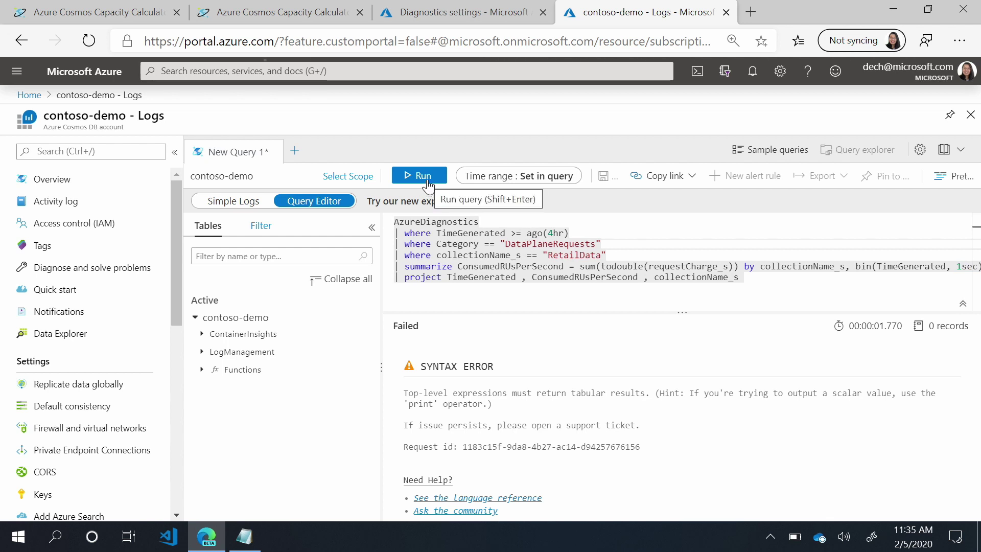
click(426, 181)
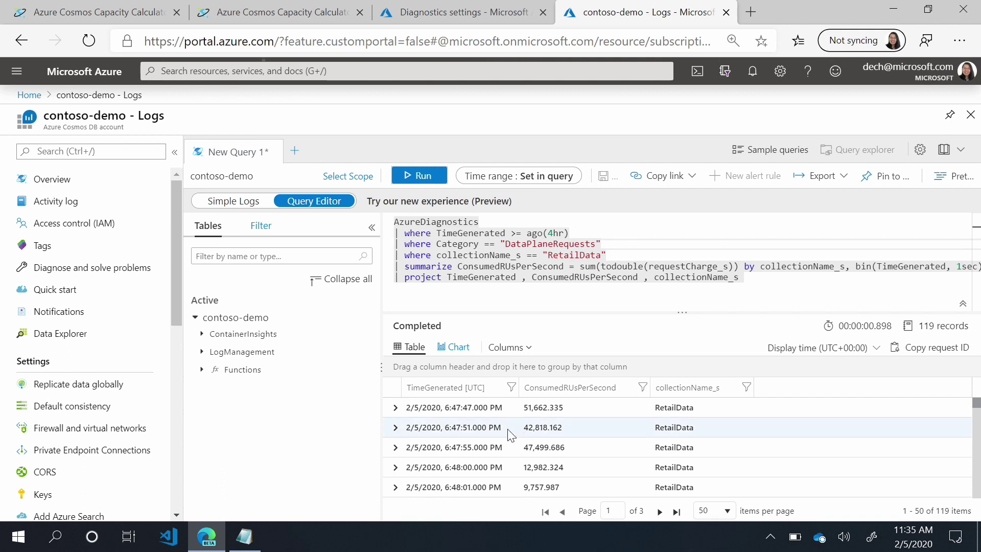
scroll(550, 421, down, 1)
scroll(553, 429, down, 1)
scroll(560, 442, up, 2)
Step: Chart the RetailData consumption query, narrowed from ago(4hr) to ago(1hr) and rerun
click(454, 347)
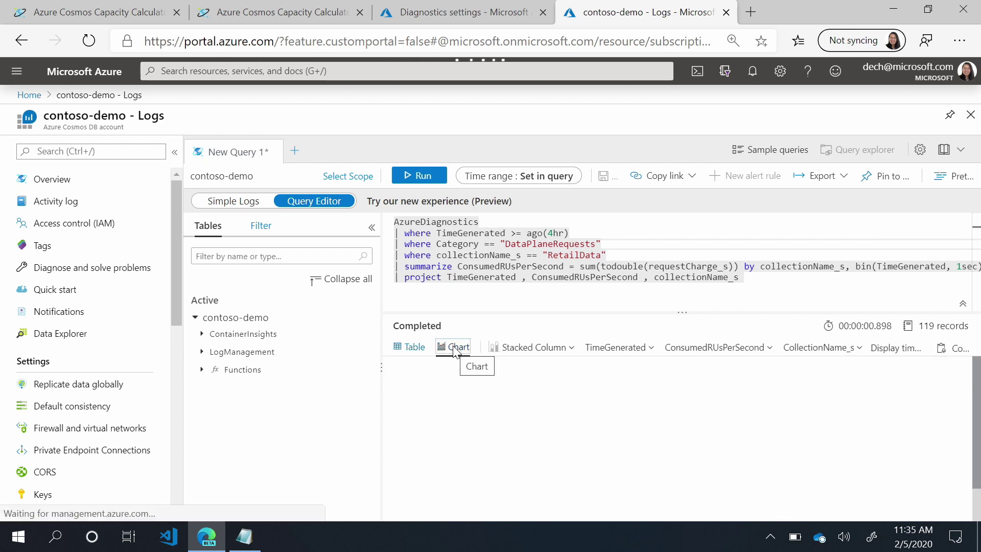
scroll(646, 401, down, 1)
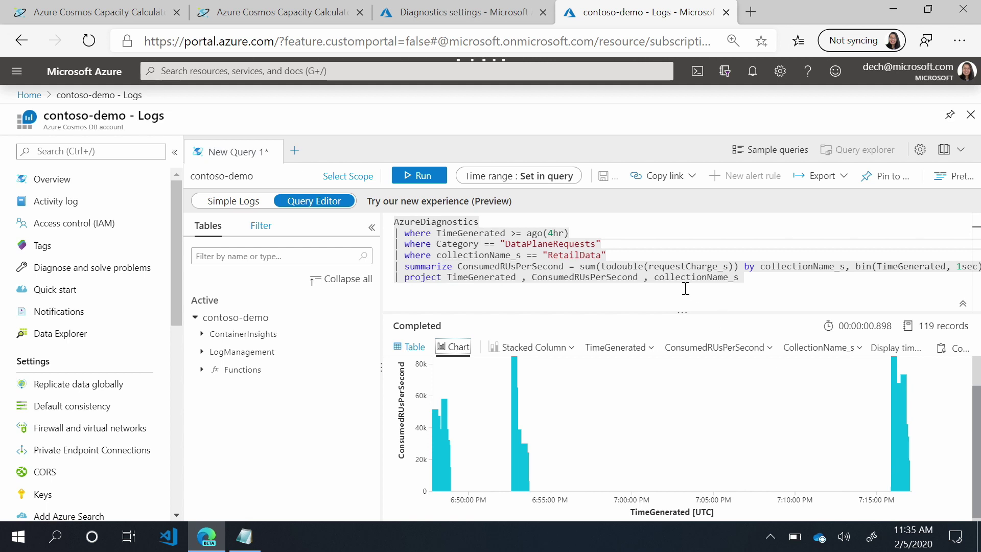
click(555, 233)
key(BackSpace)
text(1)
click(420, 176)
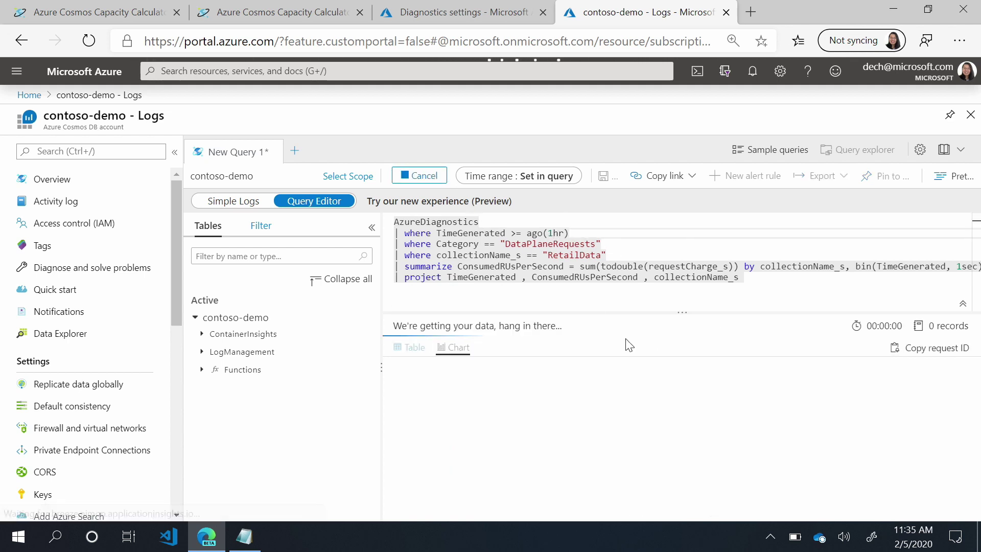
click(460, 348)
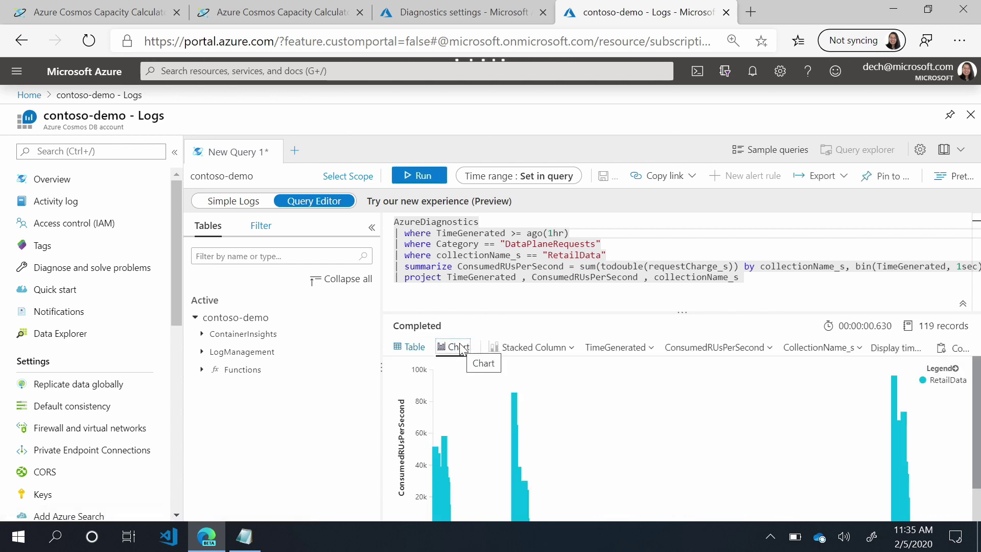
scroll(722, 422, down, 1)
scroll(912, 497, up, 2)
scroll(907, 486, down, 1)
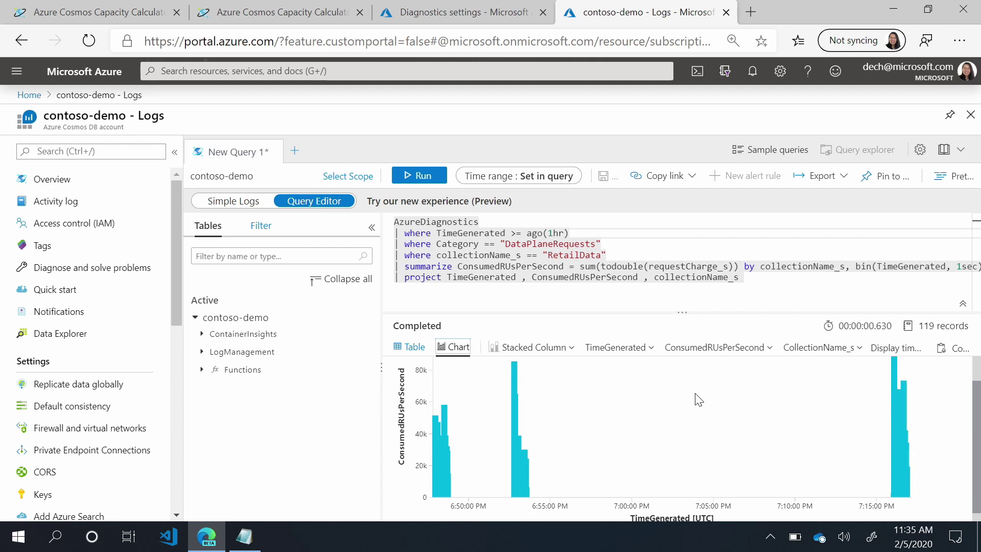
Step: Open Demo > RetailData Scale & Settings in Data Explorer and select the 5000 RU/s throughput
click(99, 332)
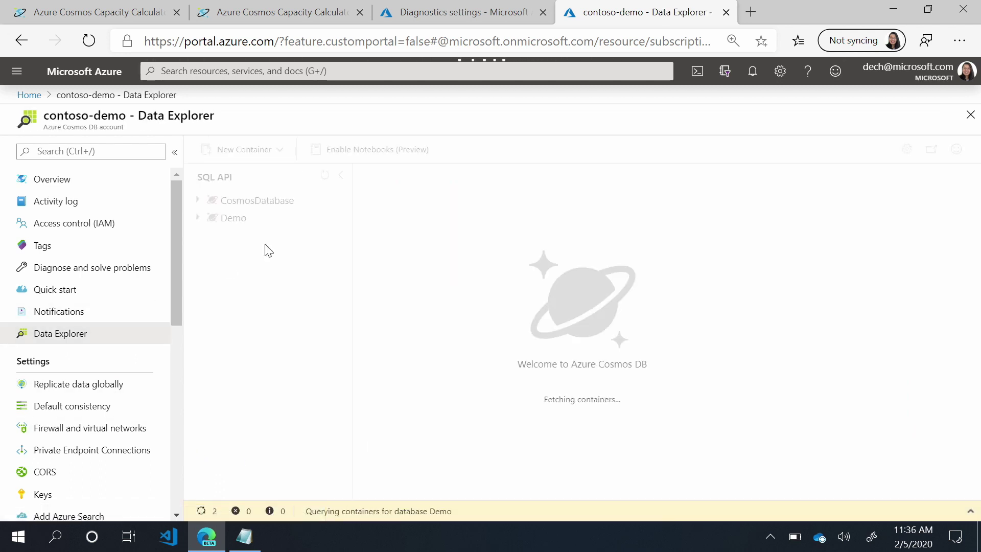
click(261, 220)
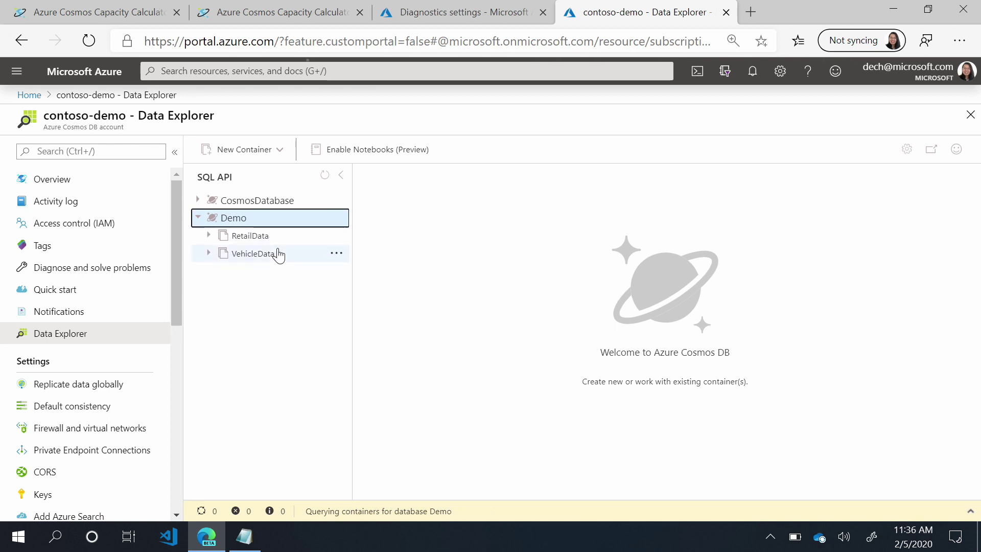
click(280, 238)
click(285, 271)
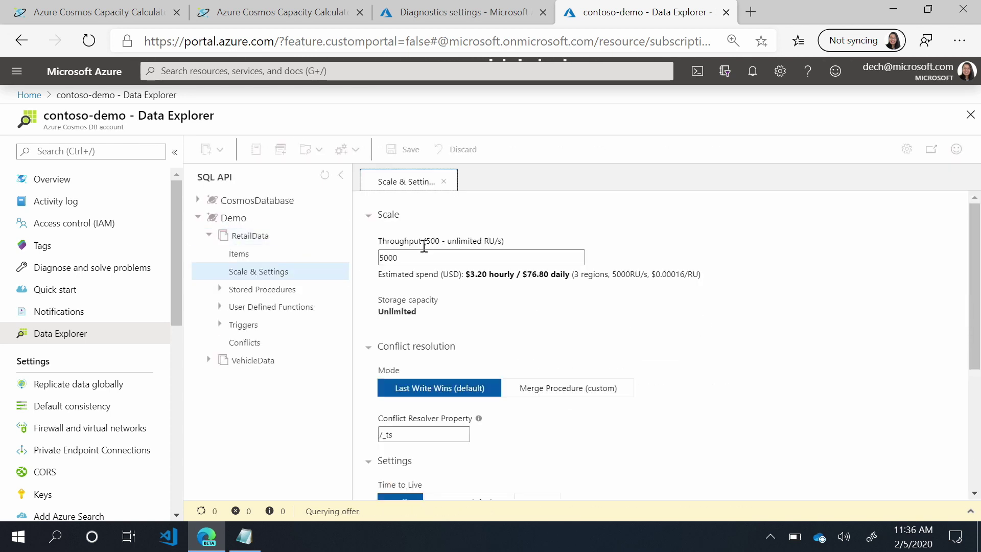
click(432, 256)
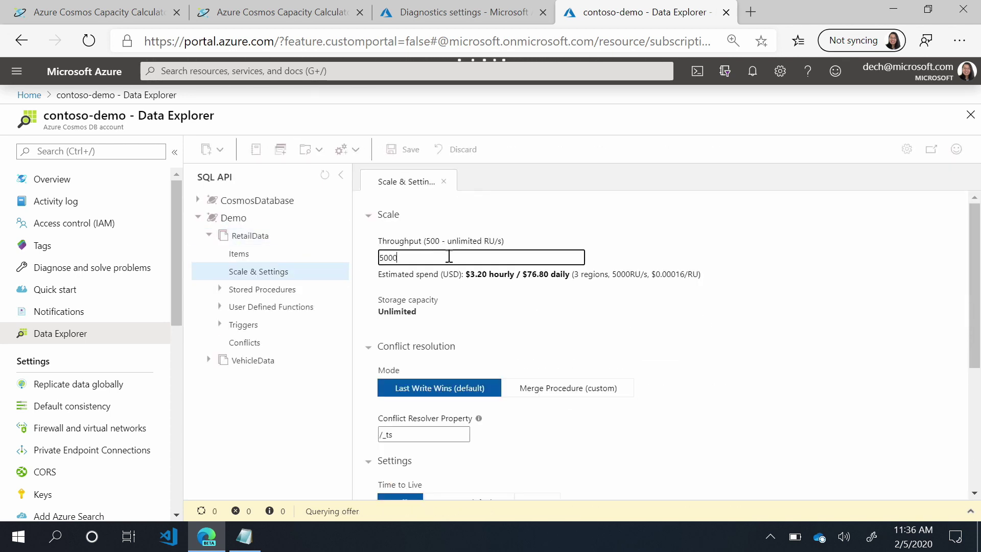